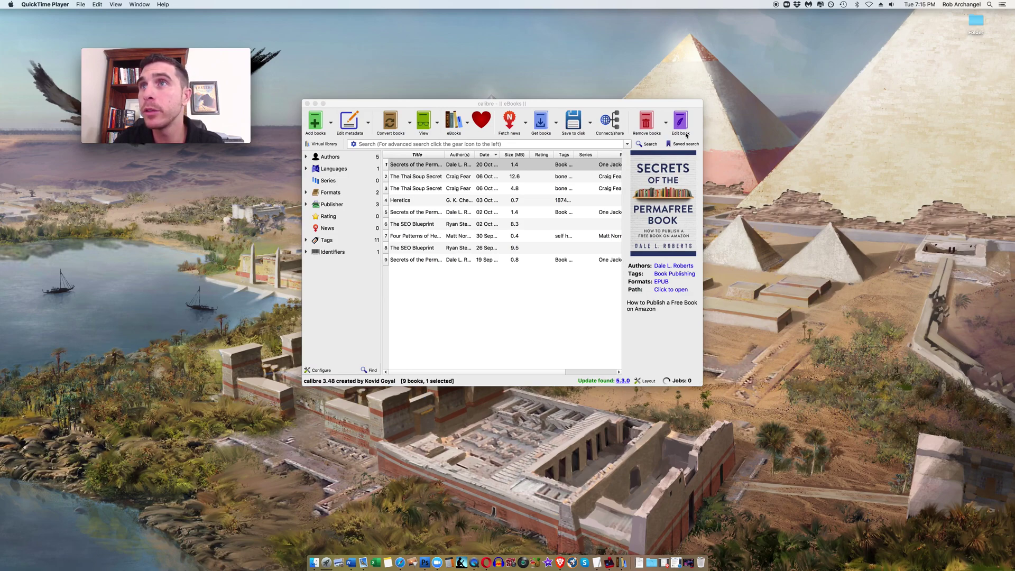
- Open 'Secrets of the Permafree Book' in the editor and load chapter 11, Secrets_of_the_Permafree_Book-11.xhtml
{"action": "left_click", "coordinate": [681, 122]}
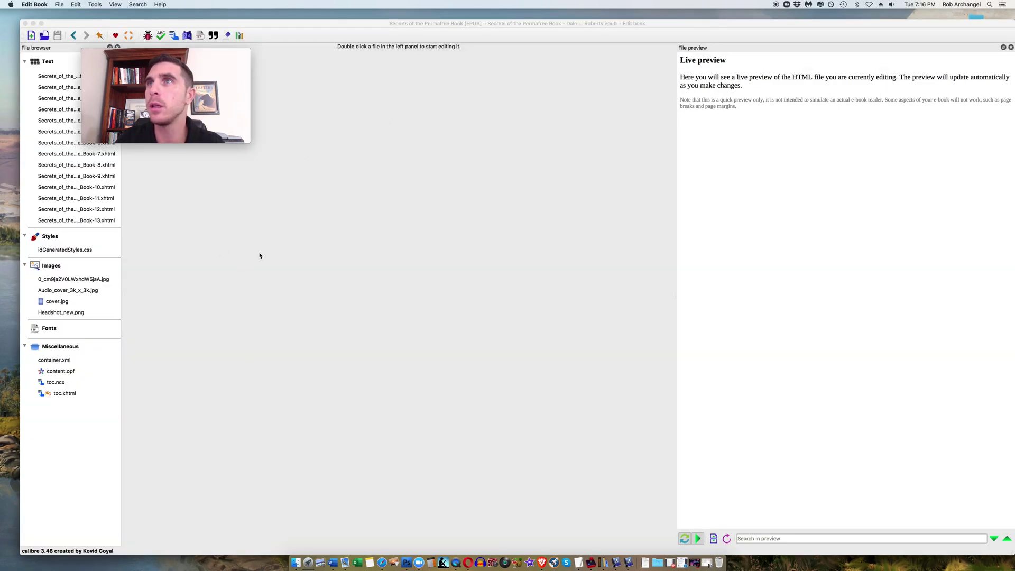
{"action": "left_click", "coordinate": [76, 209]}
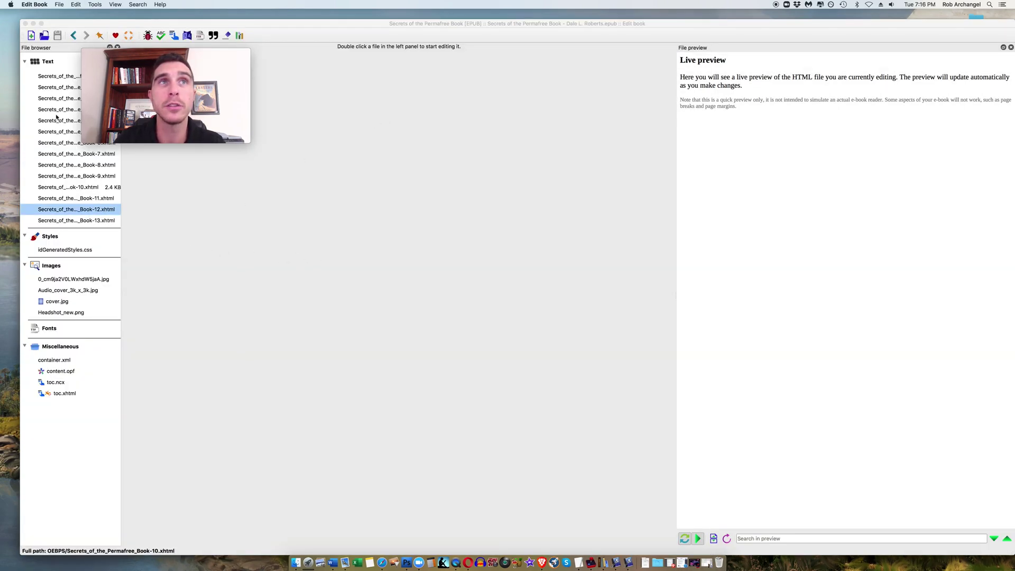
{"action": "mouse_move", "coordinate": [166, 95]}
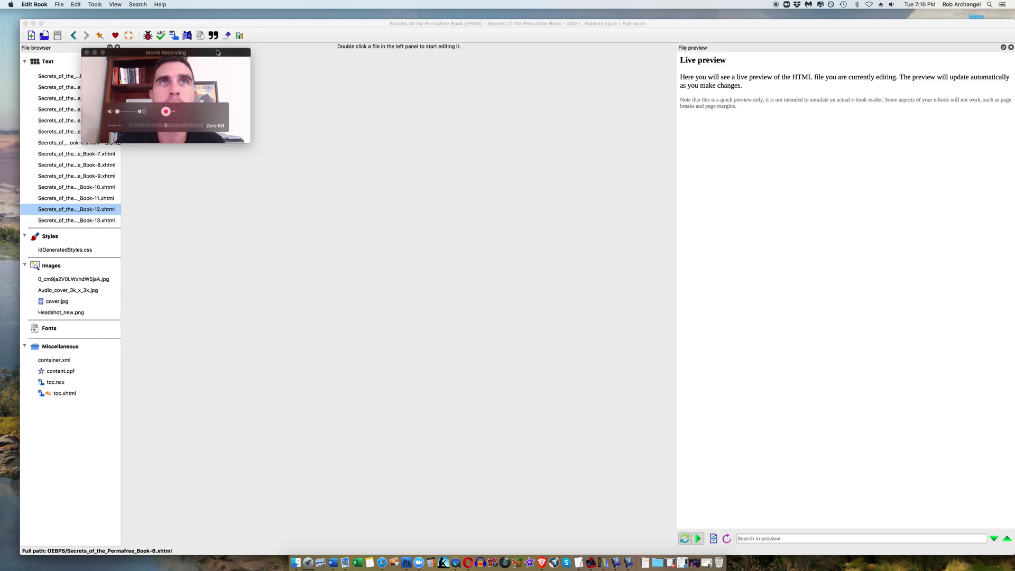
{"action": "mouse_move", "coordinate": [188, 56]}
{"action": "left_mouse_down"}
{"action": "mouse_move", "coordinate": [948, 35]}
{"action": "mouse_move", "coordinate": [1009, 292]}
{"action": "left_mouse_up"}
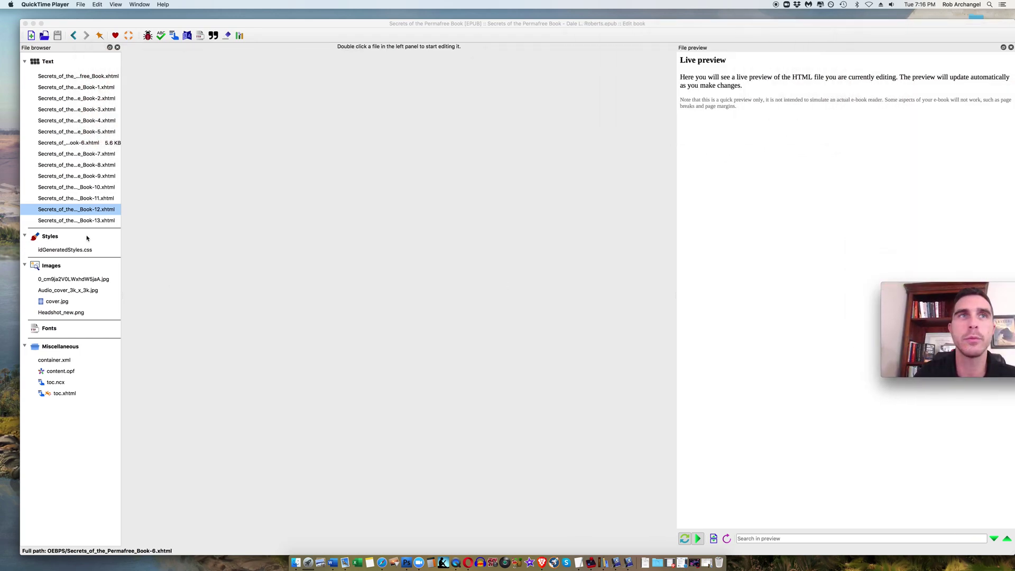
{"action": "double_click", "coordinate": [76, 199]}
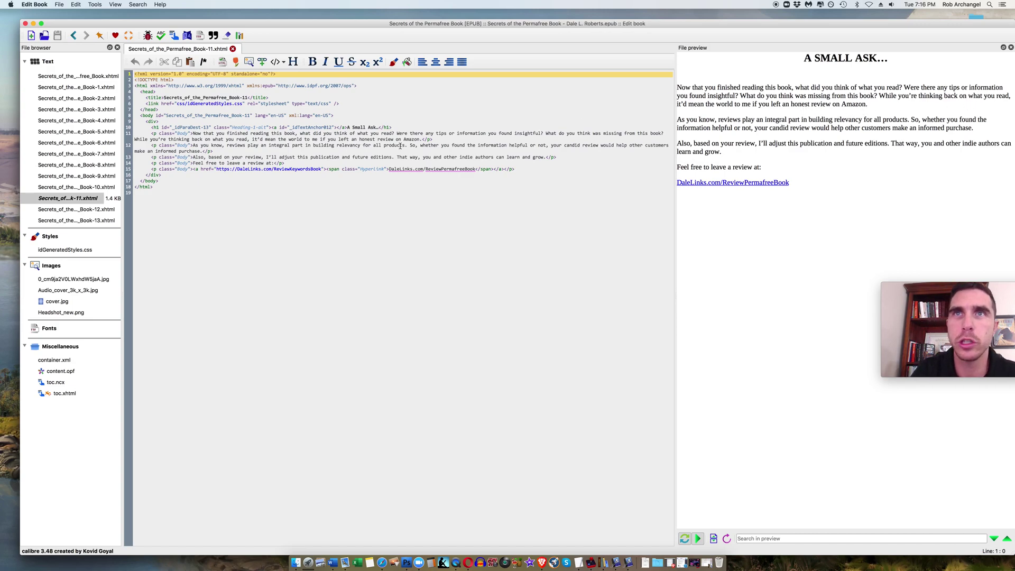
- Replace 'on Amazon' in the review sentence with 'wherever you picked this up.' and save the book
{"action": "left_click_drag", "start_coordinate": [396, 140], "coordinate": [420, 140]}
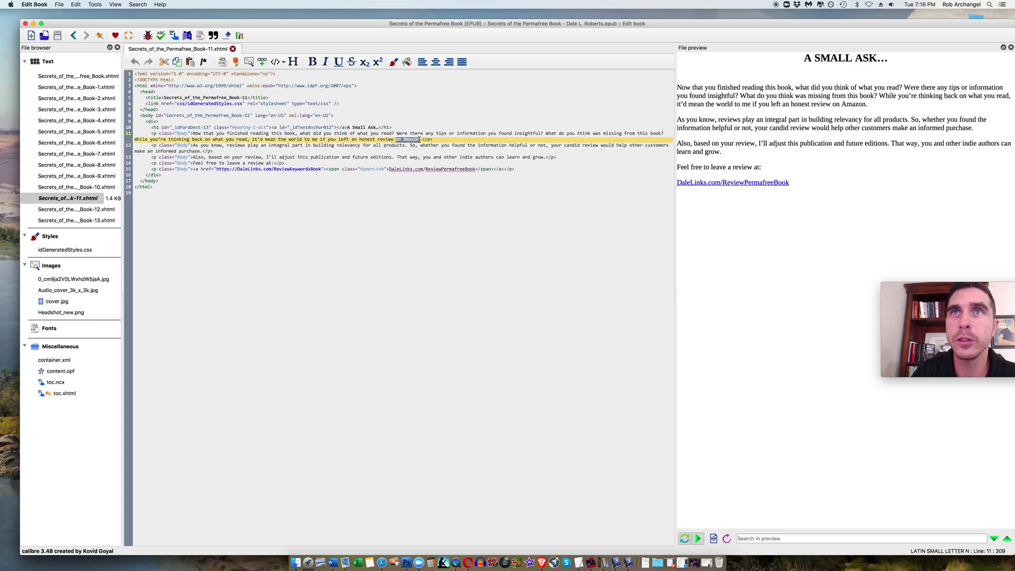
{"action": "type", "text": "wherever "}
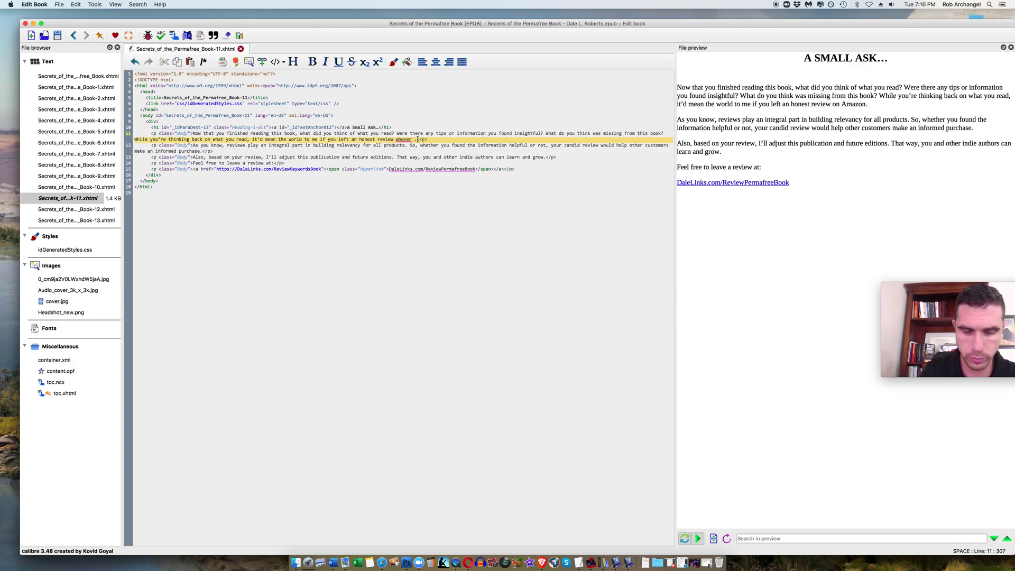
{"action": "type", "text": "you p"}
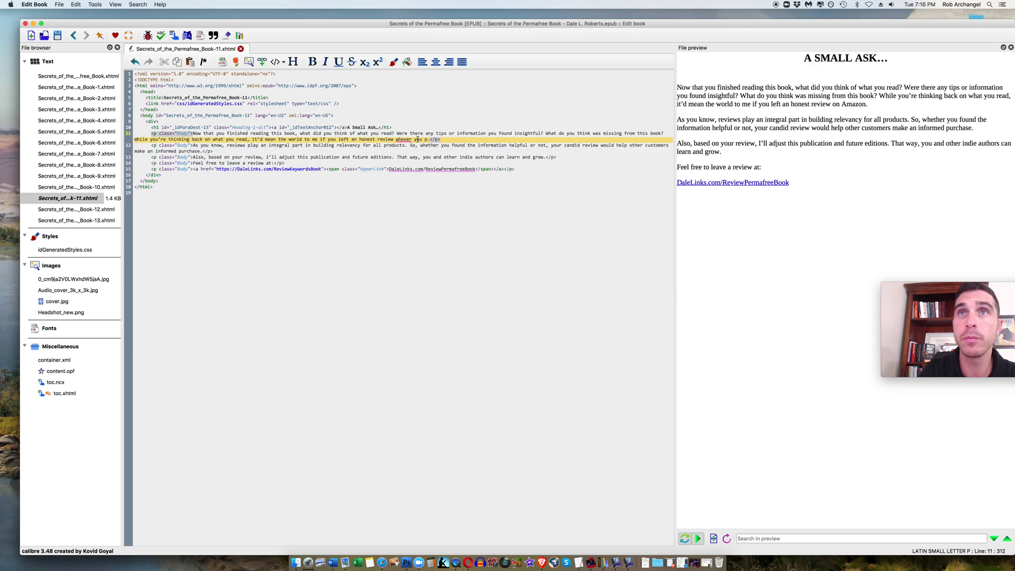
{"action": "type", "text": "urchased this."}
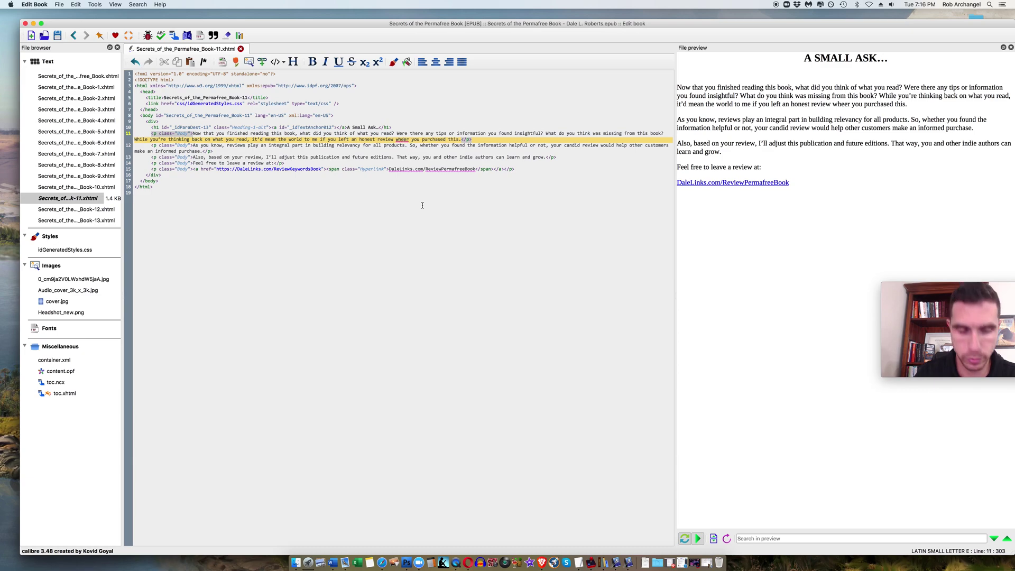
{"action": "type", "text": "rev"}
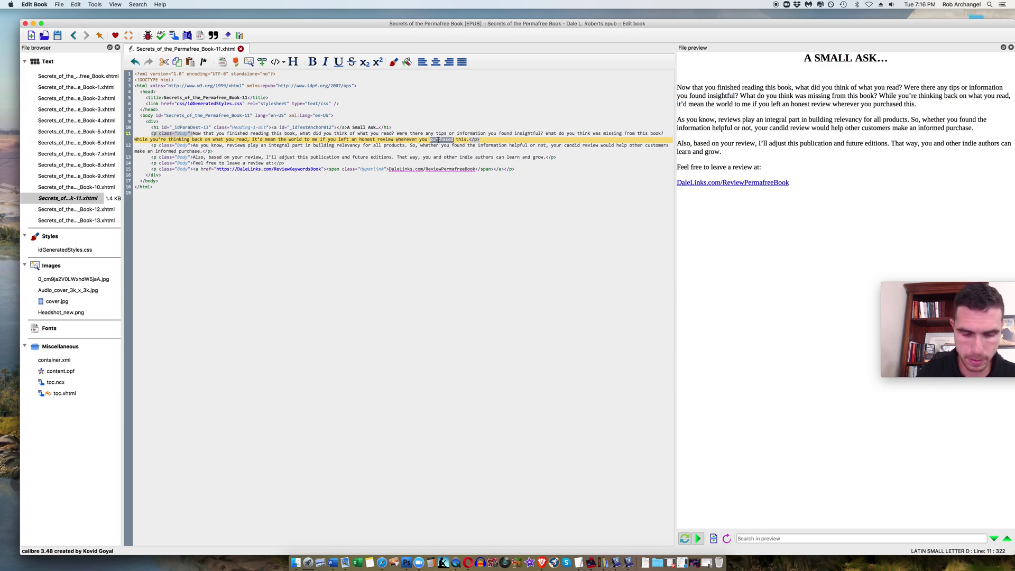
{"action": "type", "text": "urchased"}
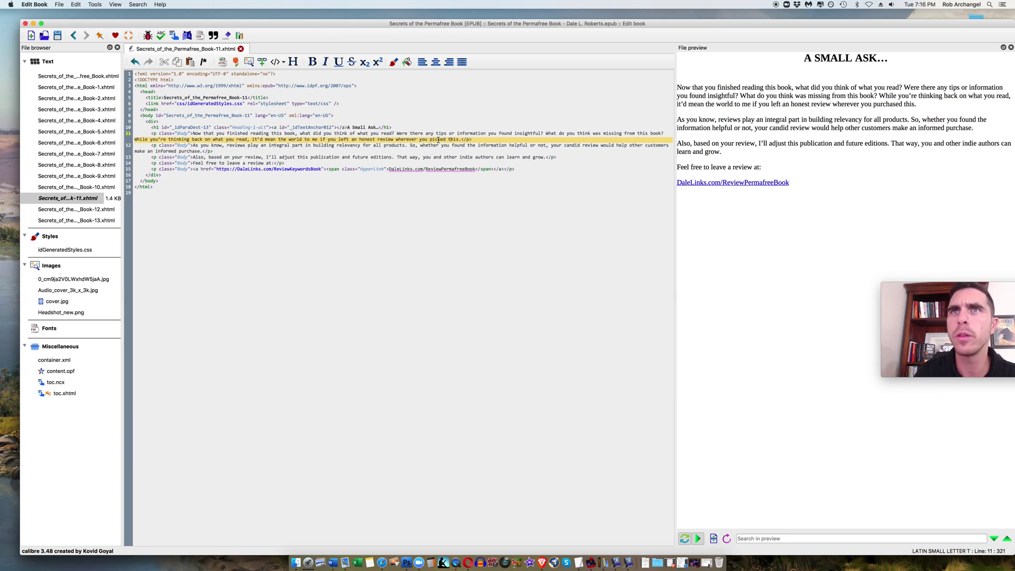
{"action": "type", "text": " up."}
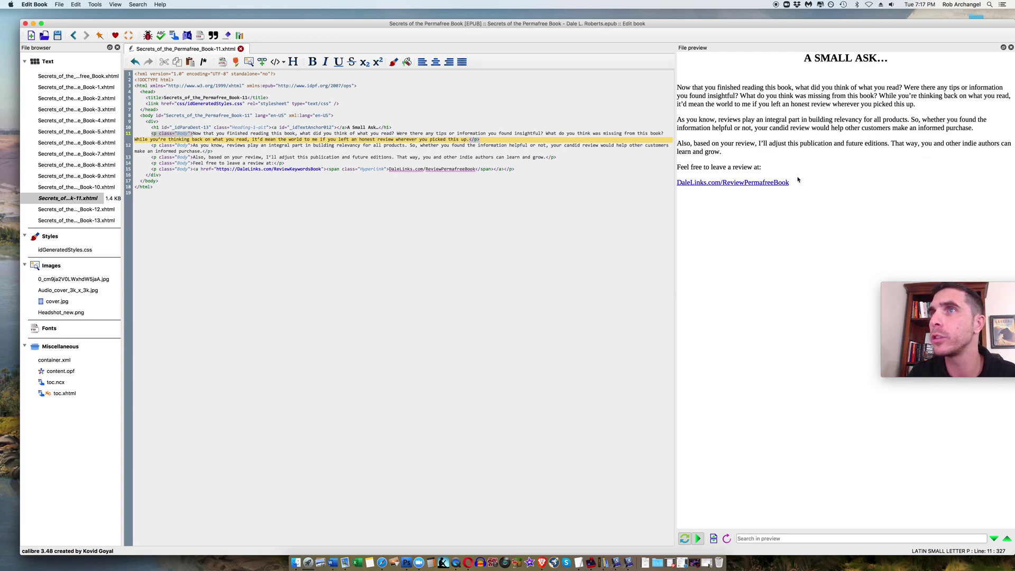
{"action": "left_click", "coordinate": [57, 36]}
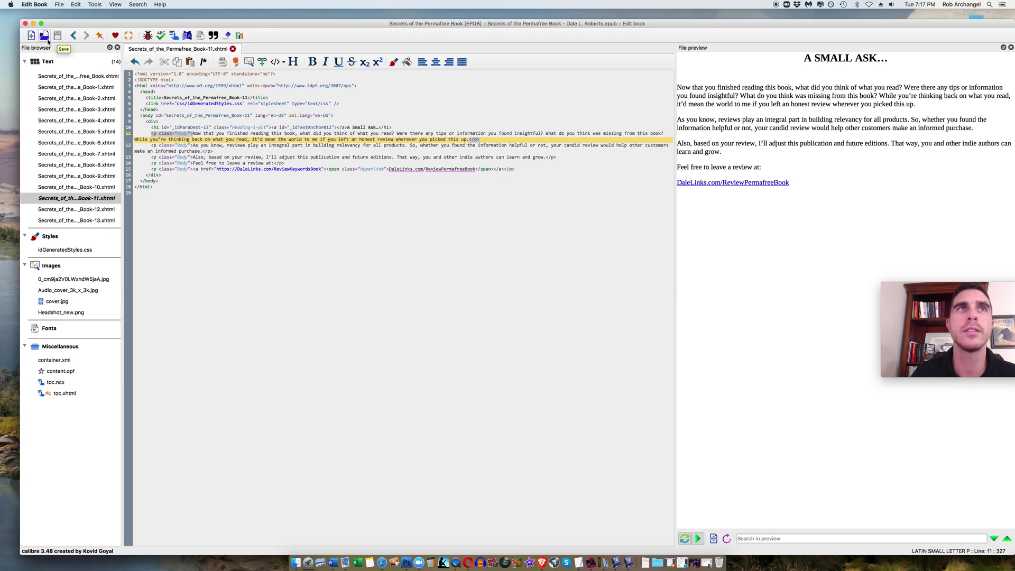
- Close the book editor, dismiss the update notice, and open the Permafree book in the viewer
{"action": "left_click", "coordinate": [25, 23]}
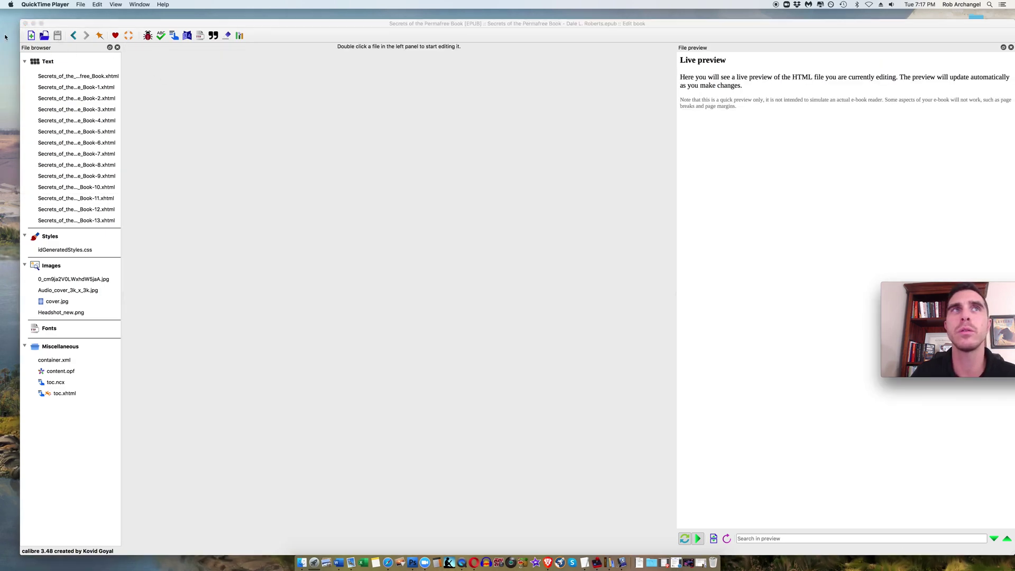
{"action": "left_click", "coordinate": [24, 26]}
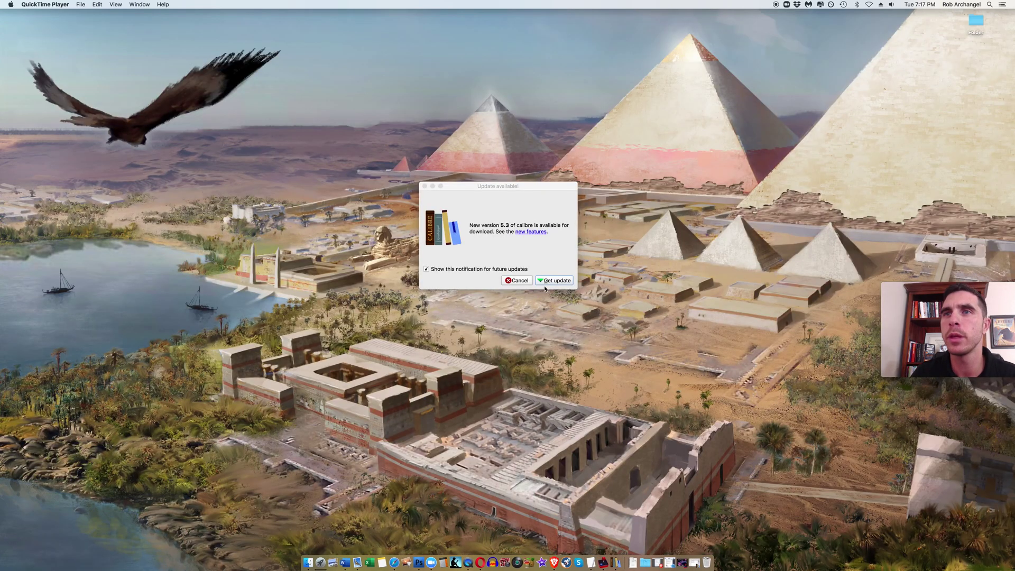
{"action": "left_click", "coordinate": [521, 283]}
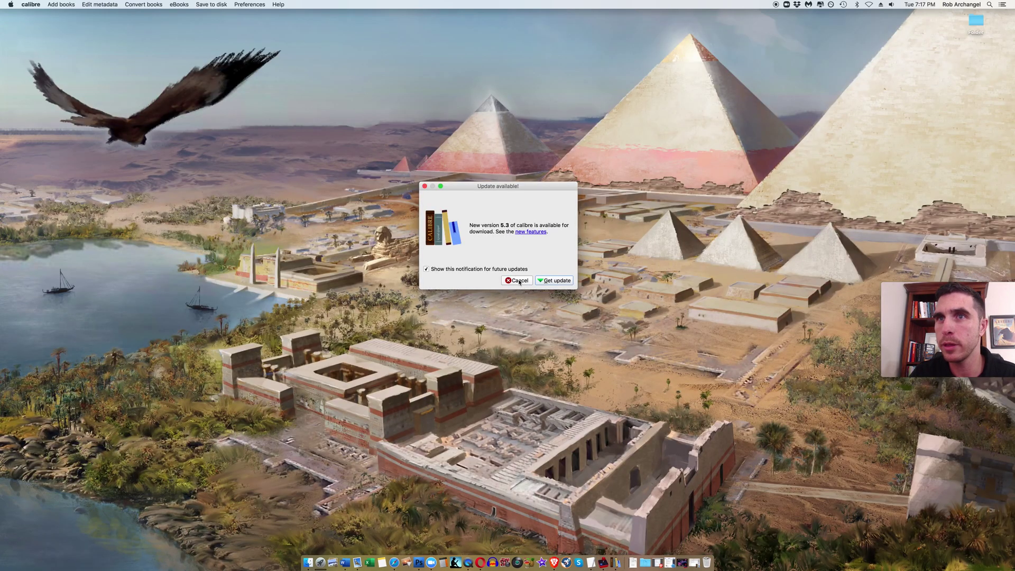
{"action": "left_click", "coordinate": [518, 281]}
{"action": "left_click", "coordinate": [620, 561]}
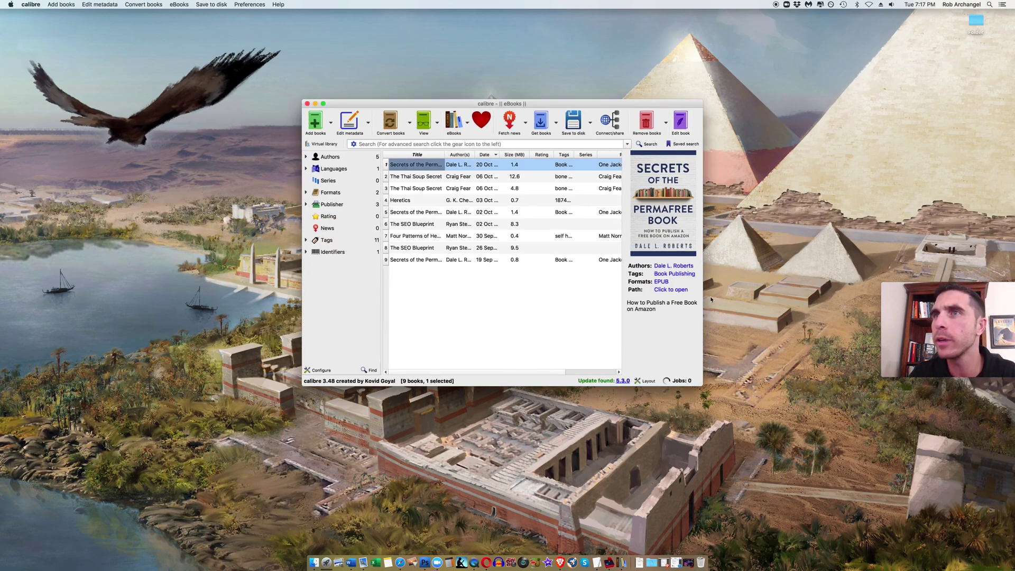
{"action": "double_click", "coordinate": [426, 164]}
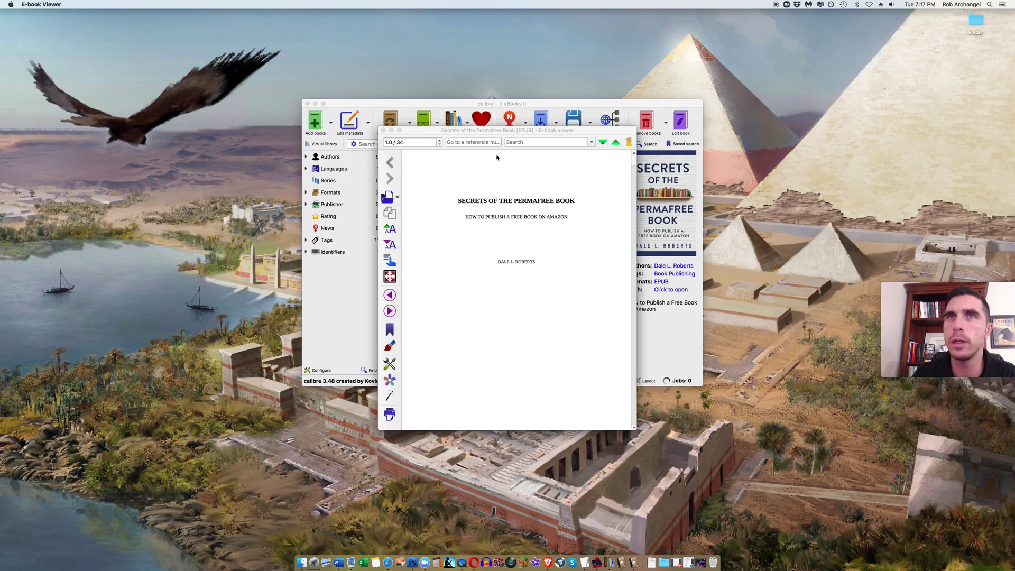
{"action": "left_click_drag", "start_coordinate": [636, 165], "coordinate": [633, 410]}
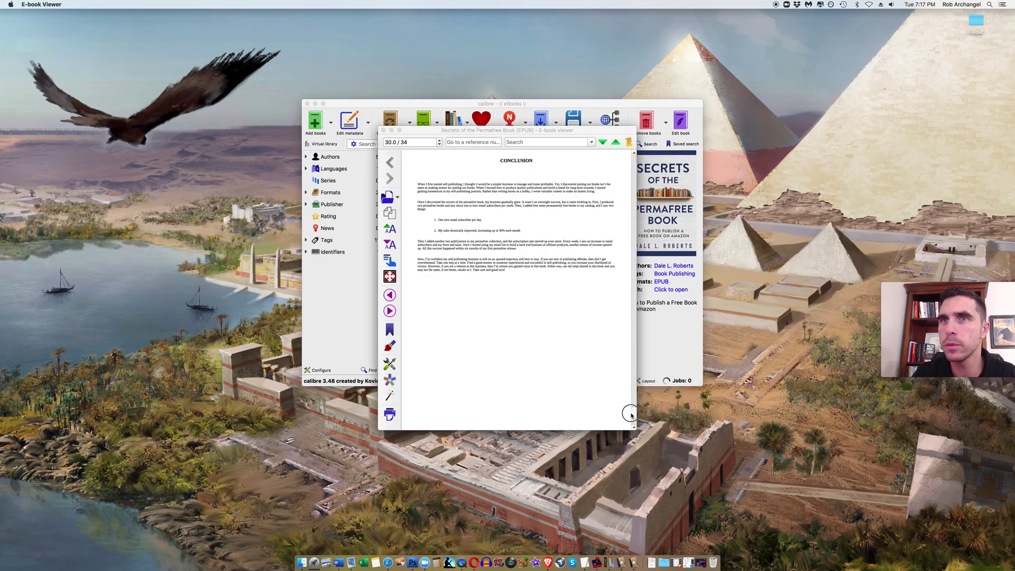
{"action": "scroll", "coordinate": [539, 329], "scroll_direction": "down", "scroll_amount": 2}
{"action": "scroll", "coordinate": [536, 326], "scroll_direction": "down", "scroll_amount": 2}
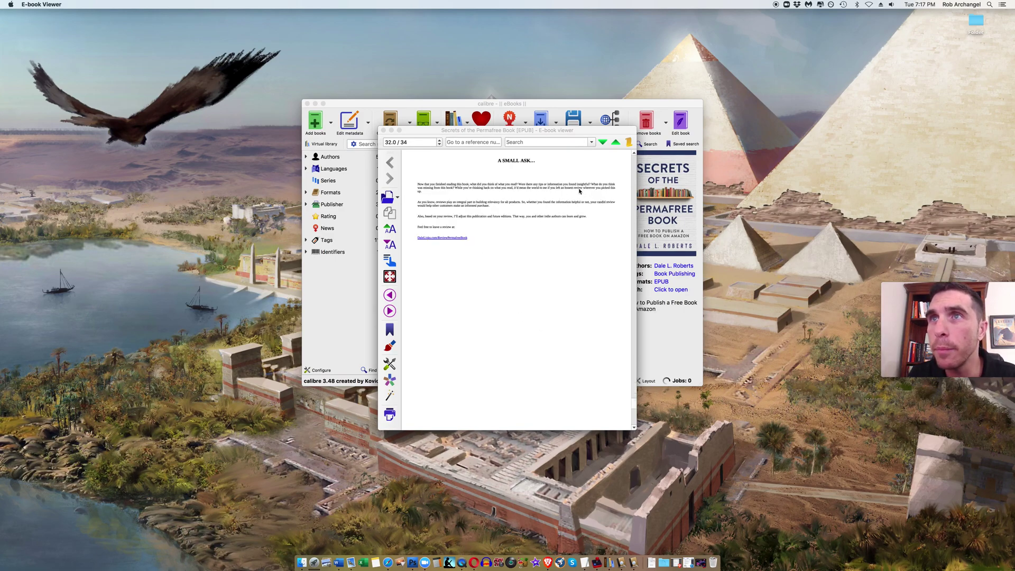
{"action": "left_click_drag", "start_coordinate": [571, 189], "coordinate": [614, 195]}
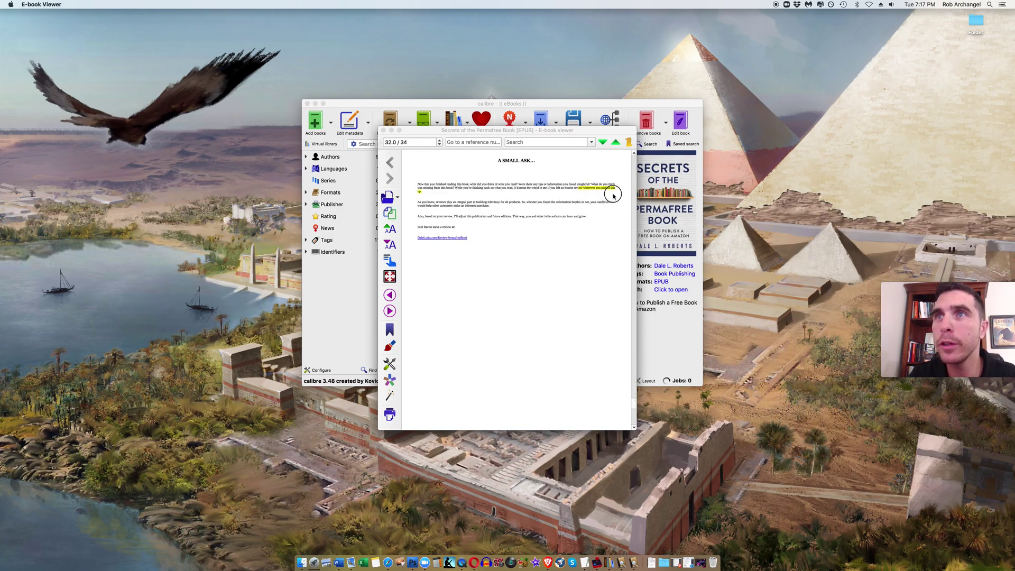
{"action": "left_click", "coordinate": [516, 194]}
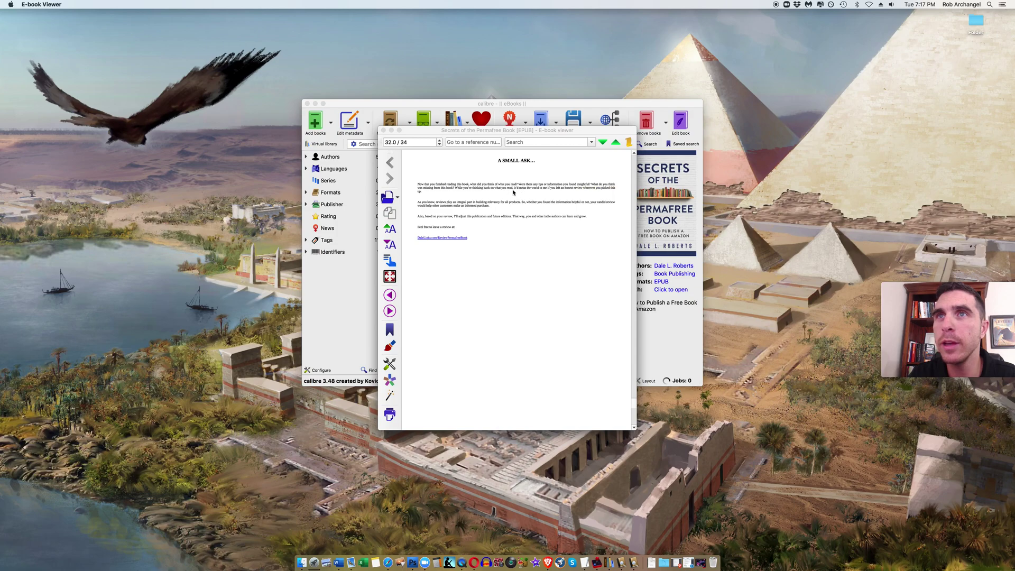
{"action": "left_click", "coordinate": [384, 131]}
{"action": "left_click", "coordinate": [385, 132]}
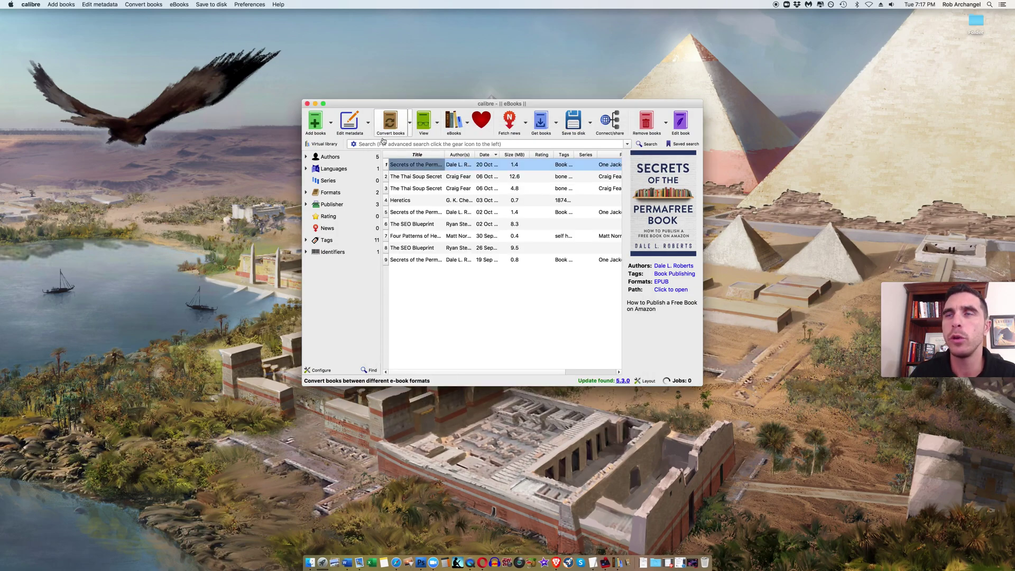